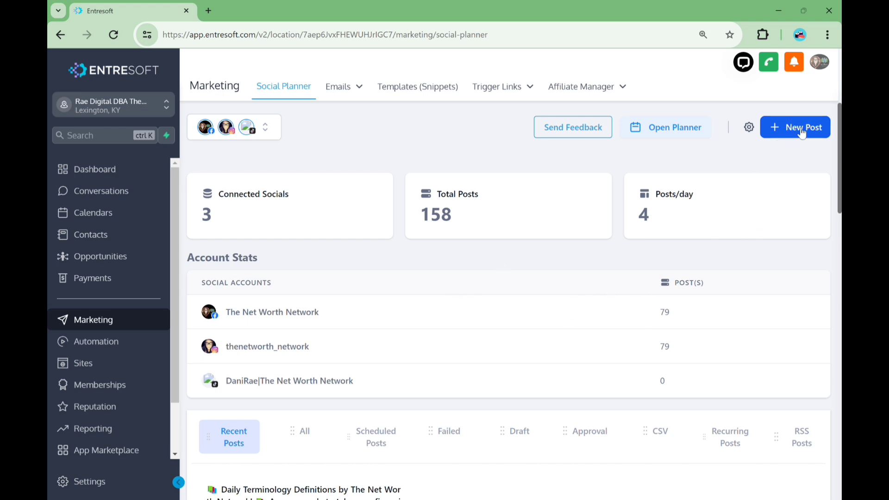
# Open the social planner calendar and start a new post on June 19
pyautogui.click(677, 134)
pyautogui.scroll(-1, 610, 266)
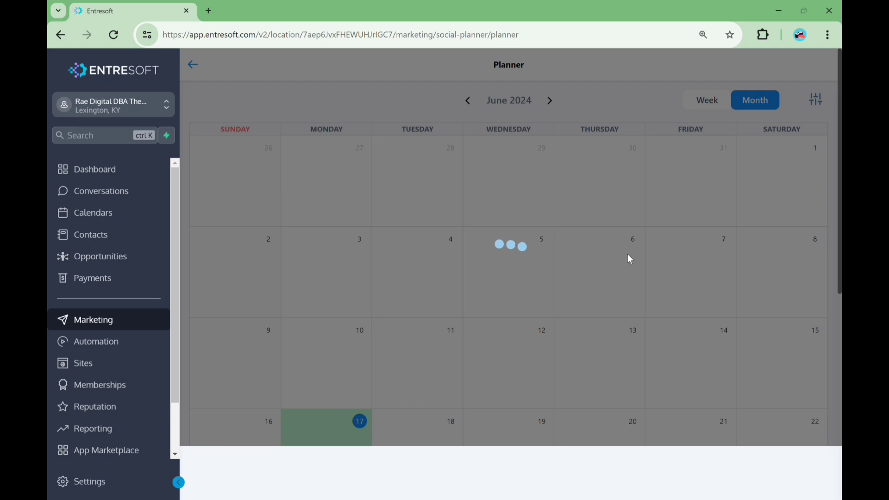
pyautogui.scroll(-5, 499, 340)
pyautogui.scroll(-12, 499, 340)
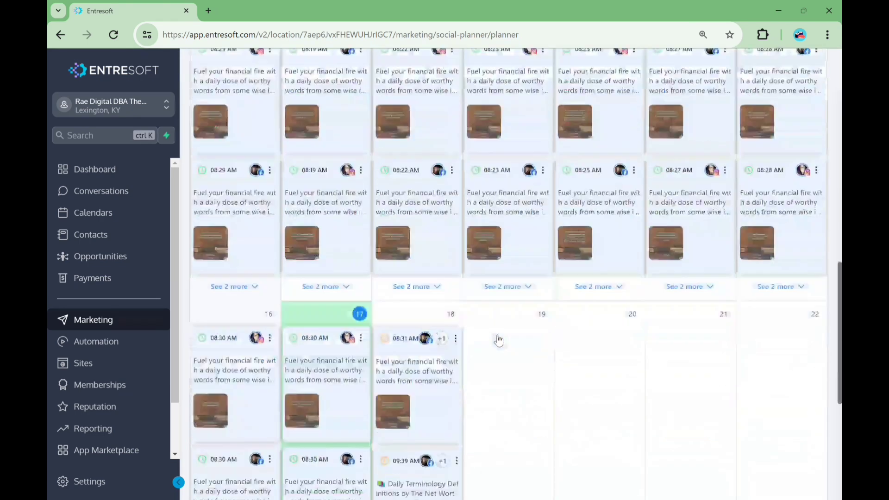
pyautogui.scroll(2, 493, 342)
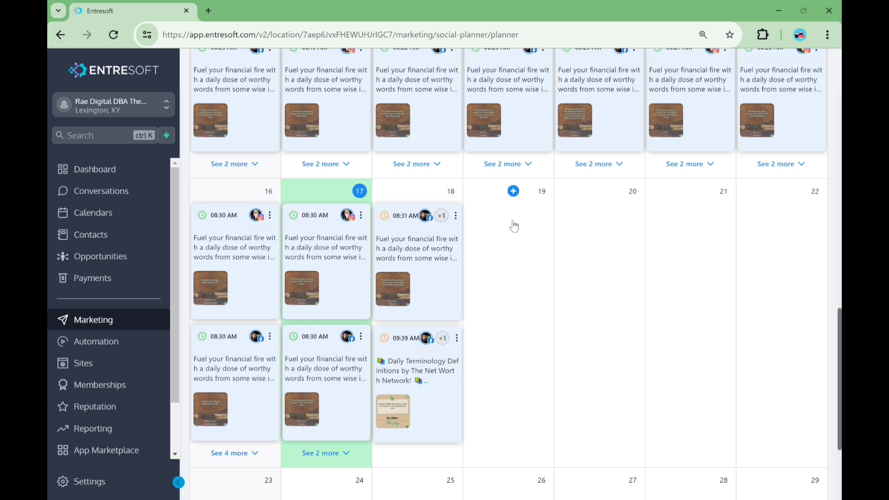
pyautogui.click(514, 192)
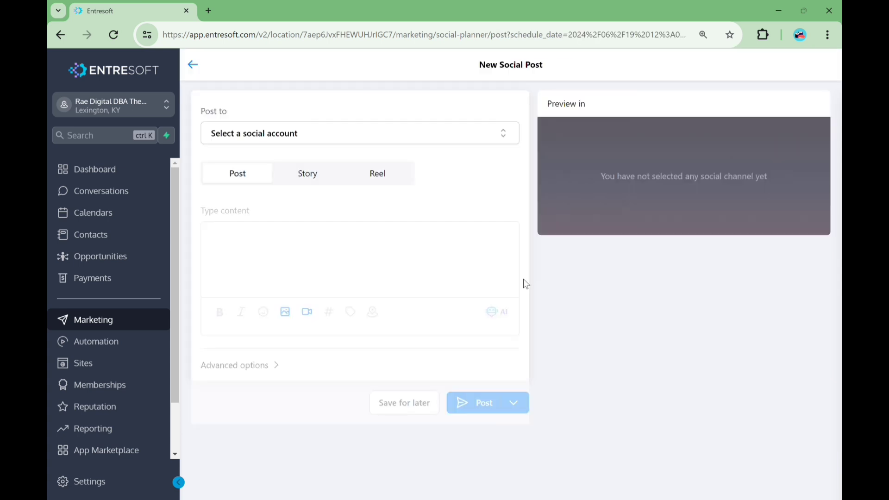
# Select The Net Worth Network and thenetworth_network as the accounts to post to
pyautogui.click(248, 134)
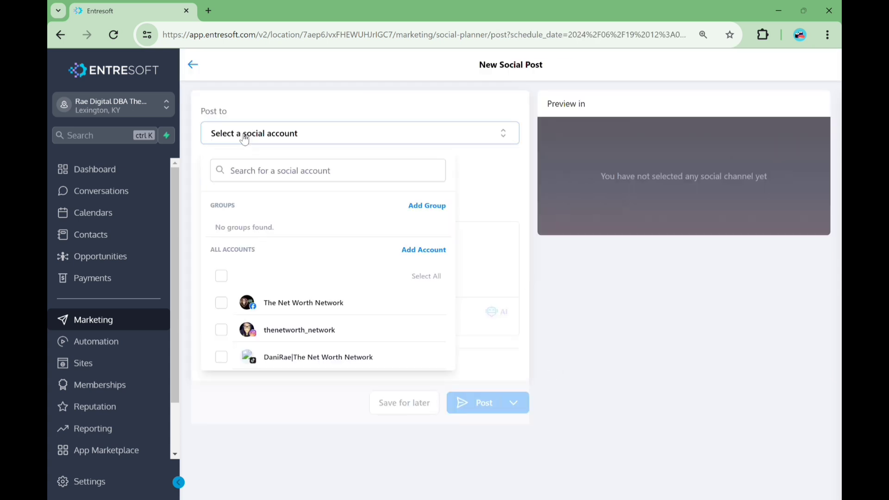
pyautogui.click(222, 303)
pyautogui.click(307, 330)
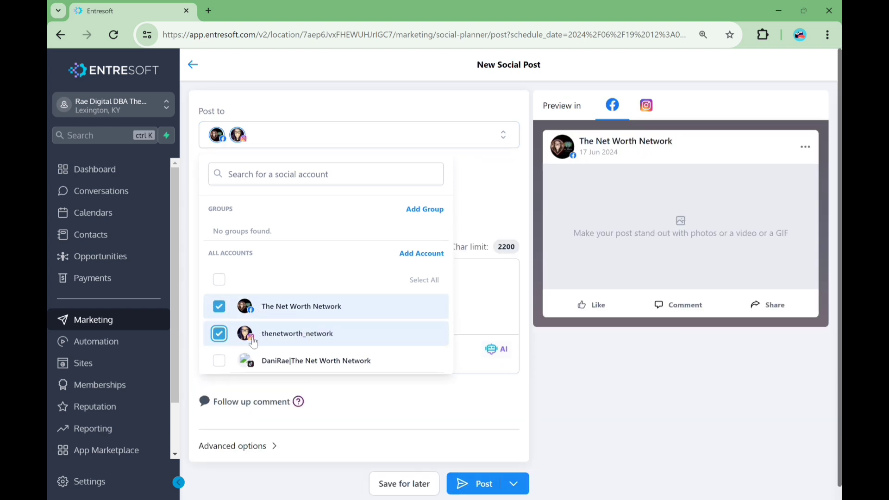
pyautogui.click(250, 135)
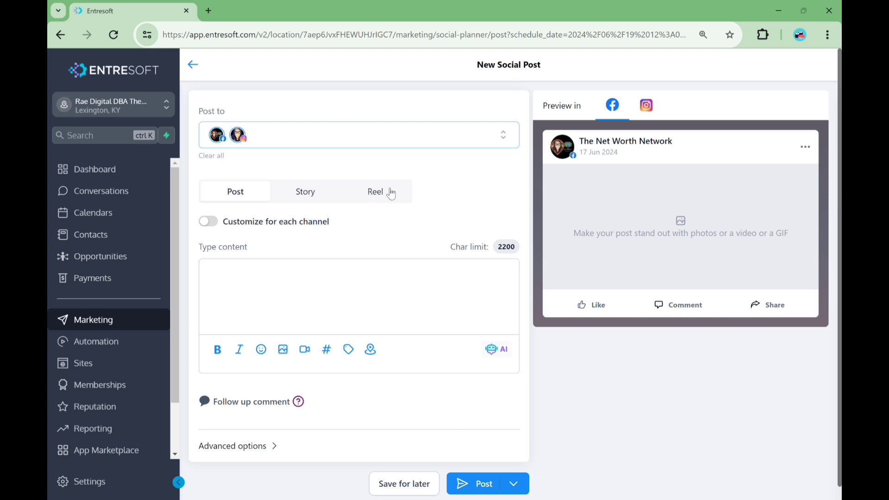
# Preview the Story and Reel post types, returning to the Post type
pyautogui.doubleClick(306, 193)
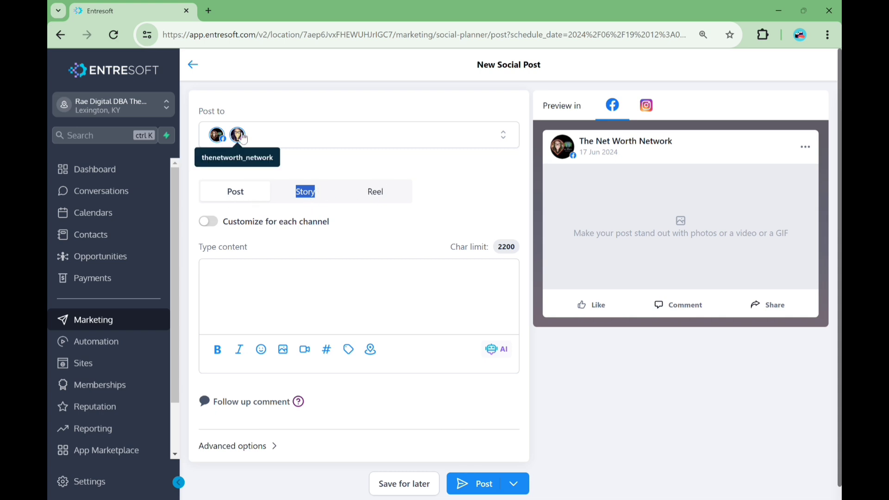
pyautogui.click(376, 193)
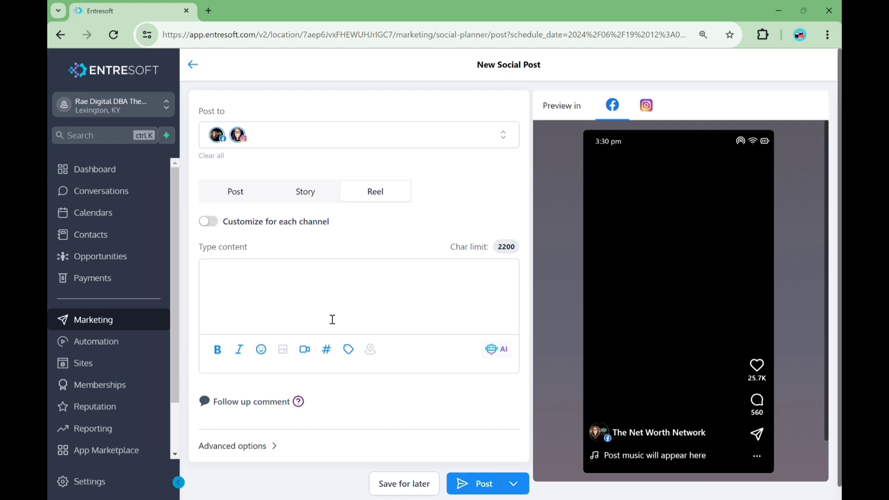
pyautogui.click(242, 199)
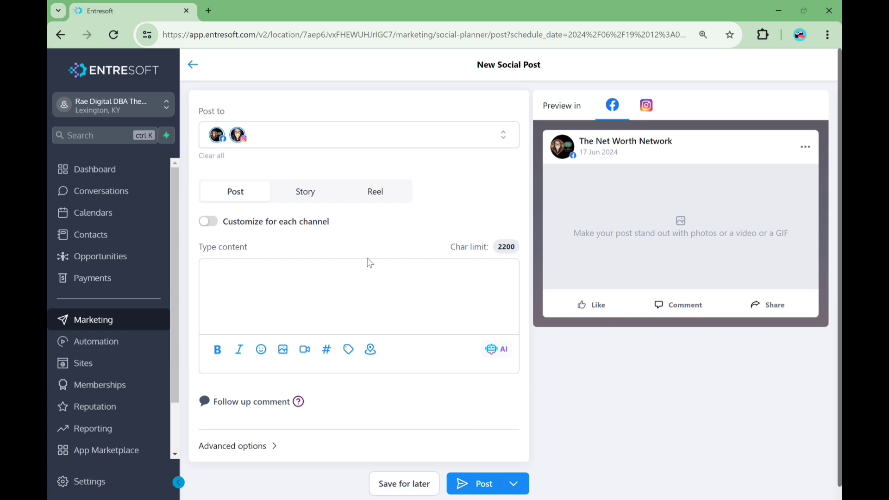
pyautogui.click(209, 225)
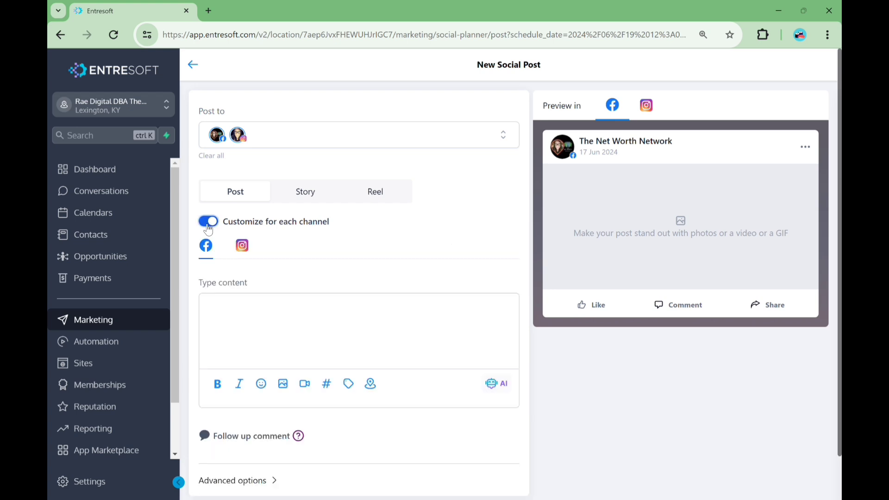
pyautogui.click(242, 248)
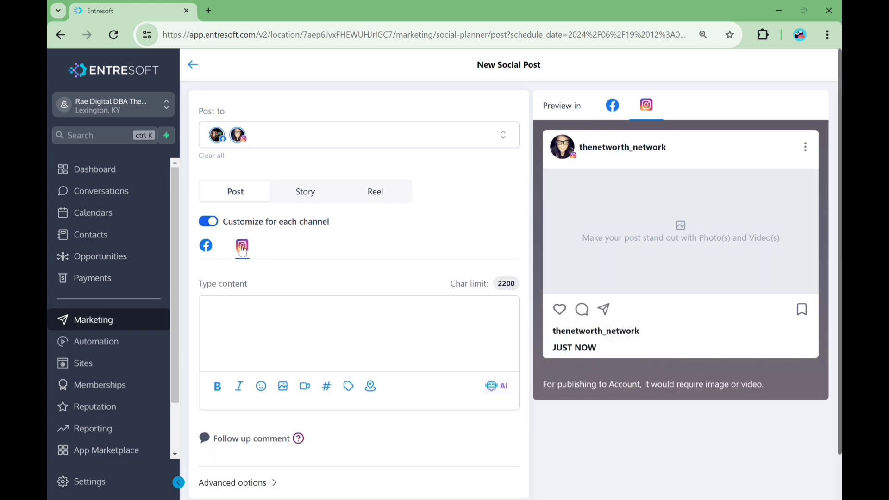
pyautogui.click(204, 251)
pyautogui.click(244, 246)
pyautogui.click(207, 258)
pyautogui.click(242, 246)
pyautogui.click(232, 222)
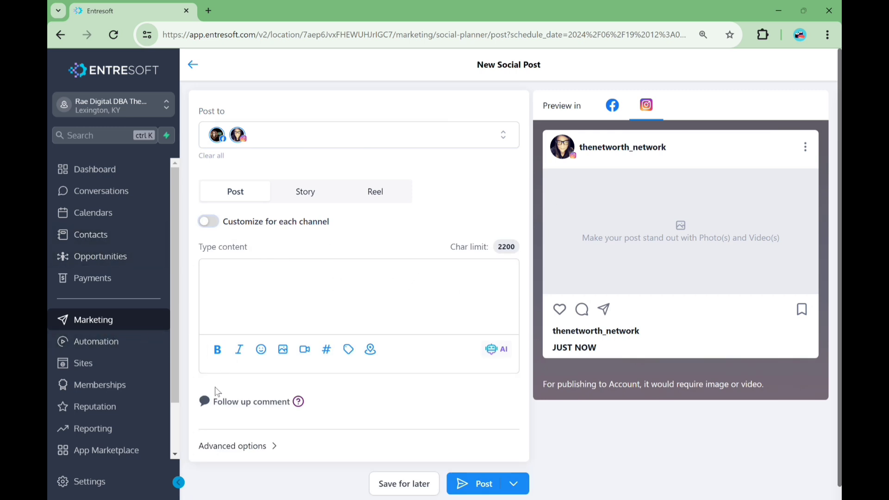
# Examine the image, hashtag and tag tools in the content editor
pyautogui.click(237, 305)
pyautogui.scroll(-1, 299, 433)
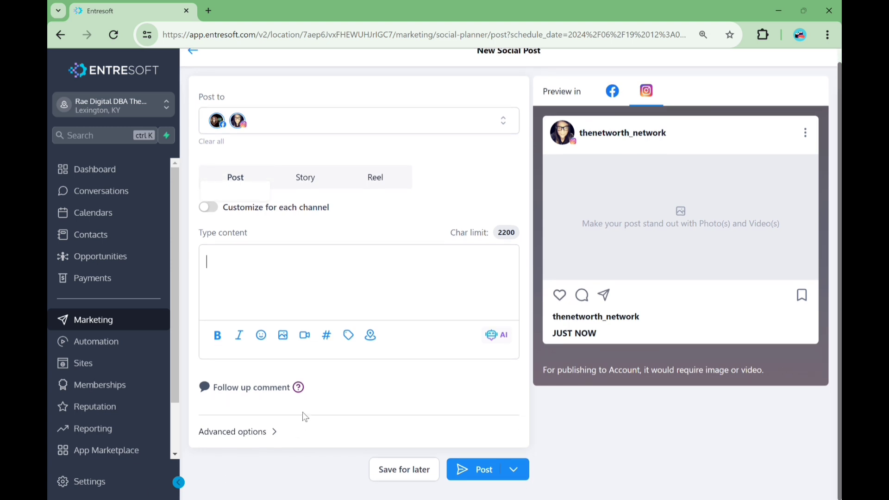
pyautogui.click(283, 335)
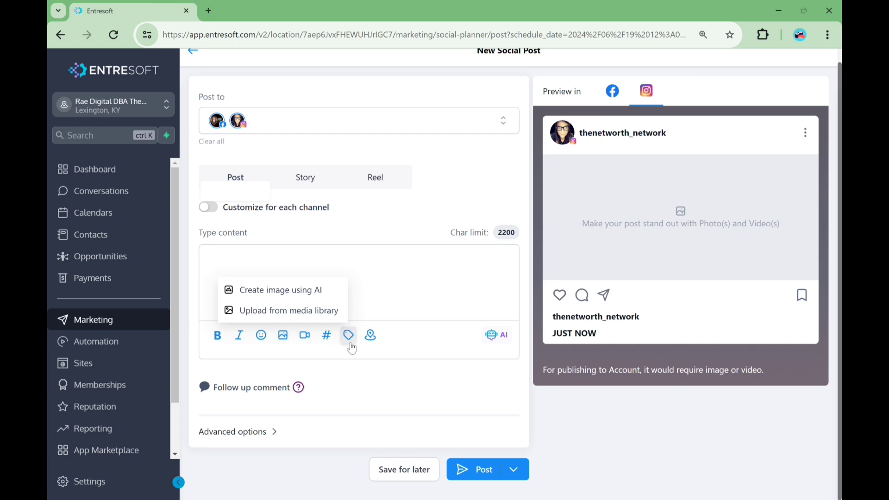
pyautogui.click(326, 338)
pyautogui.click(349, 350)
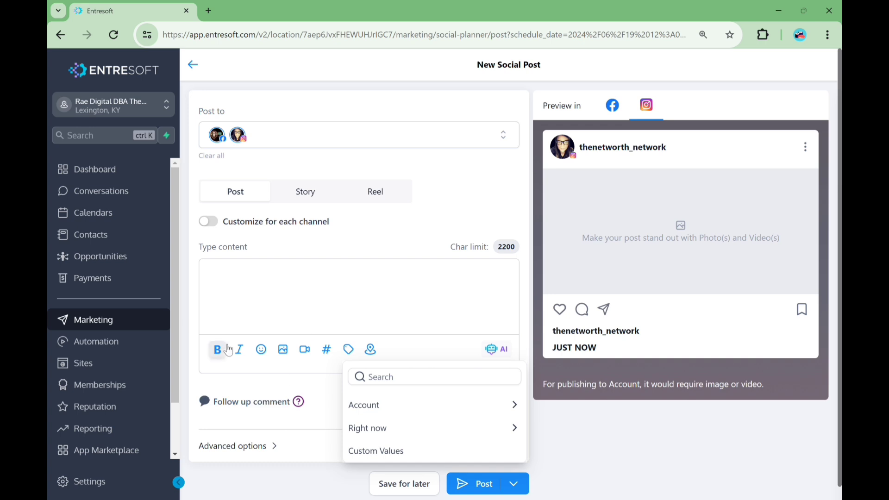
pyautogui.click(274, 284)
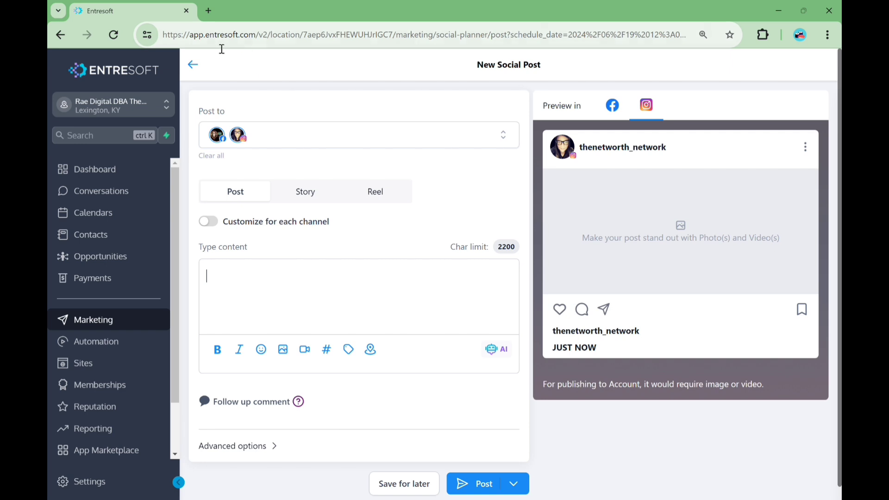
# Return to the planner and clone the June 18 quote post
pyautogui.click(199, 68)
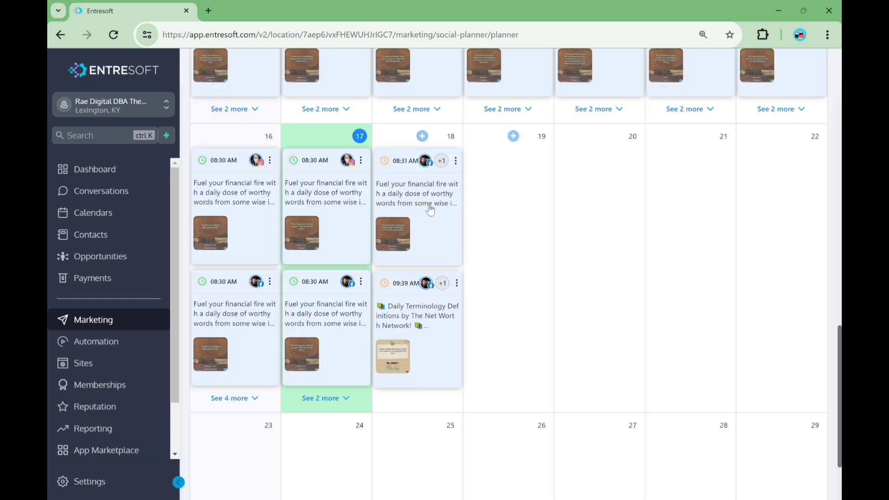
pyautogui.click(457, 161)
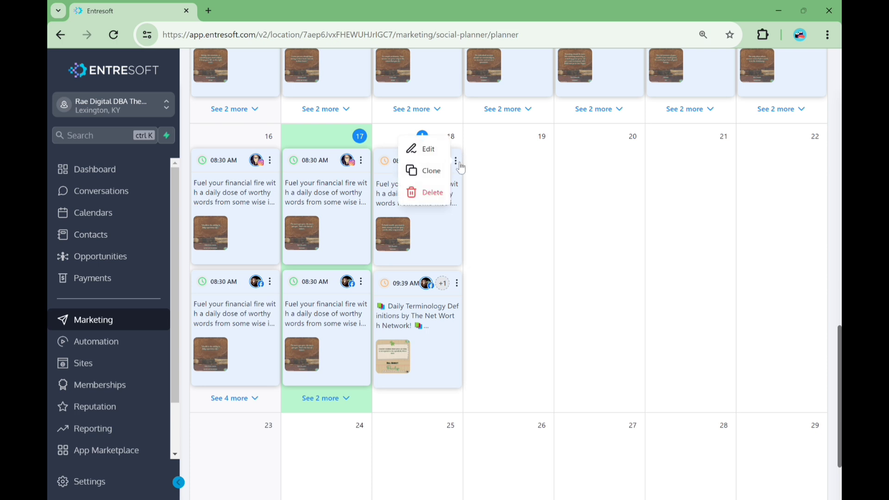
pyautogui.click(440, 178)
pyautogui.click(261, 333)
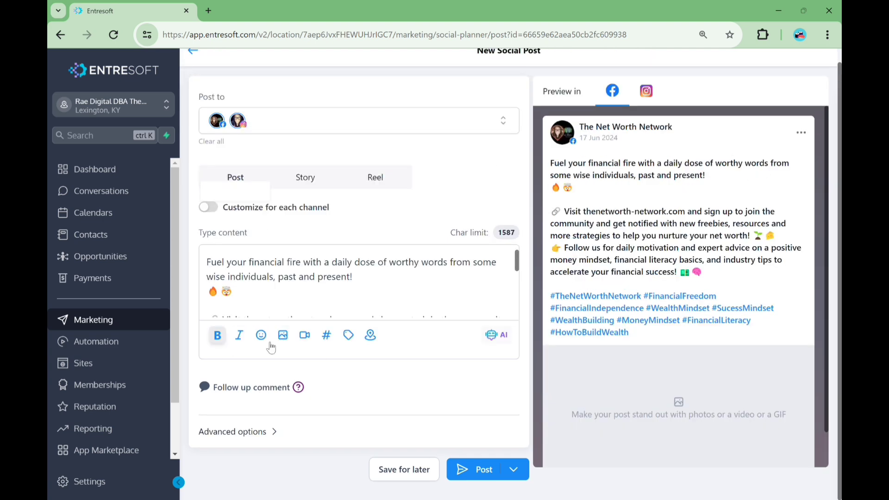
# Add an image from the media library, opening the JuneJulyQuotes1-5 folder
pyautogui.click(283, 334)
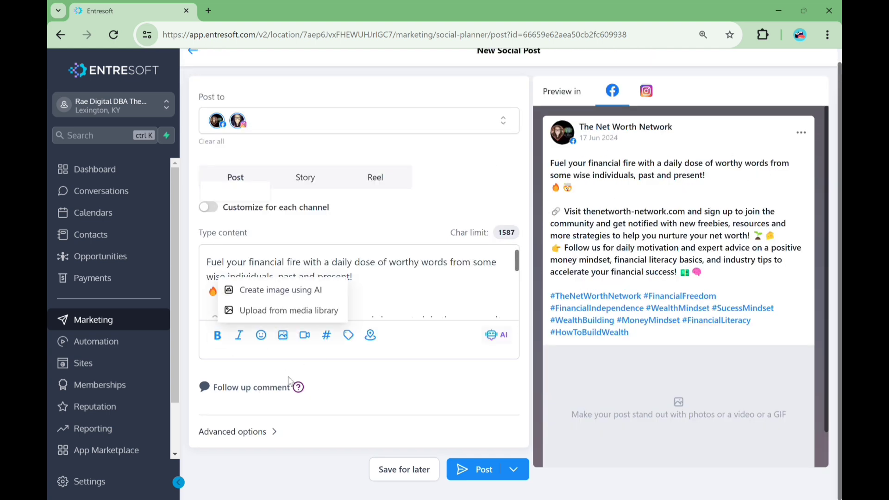
pyautogui.click(268, 310)
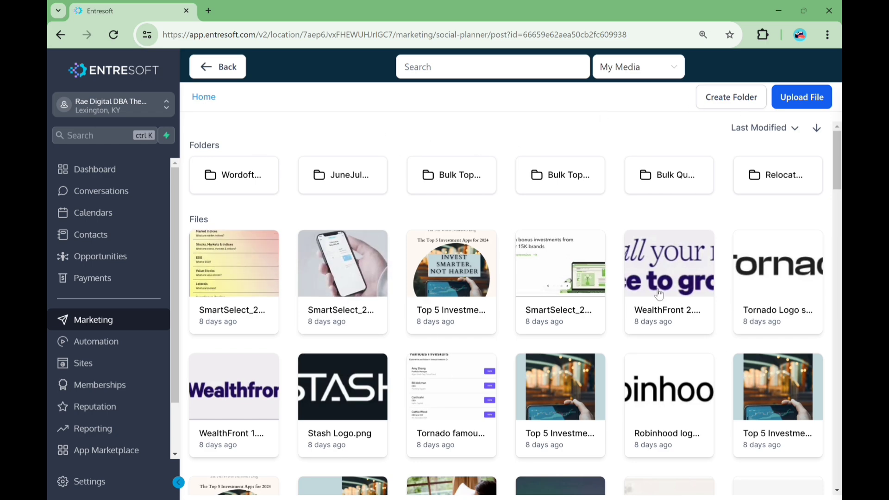
pyautogui.scroll(-5, 673, 283)
pyautogui.scroll(-10, 674, 283)
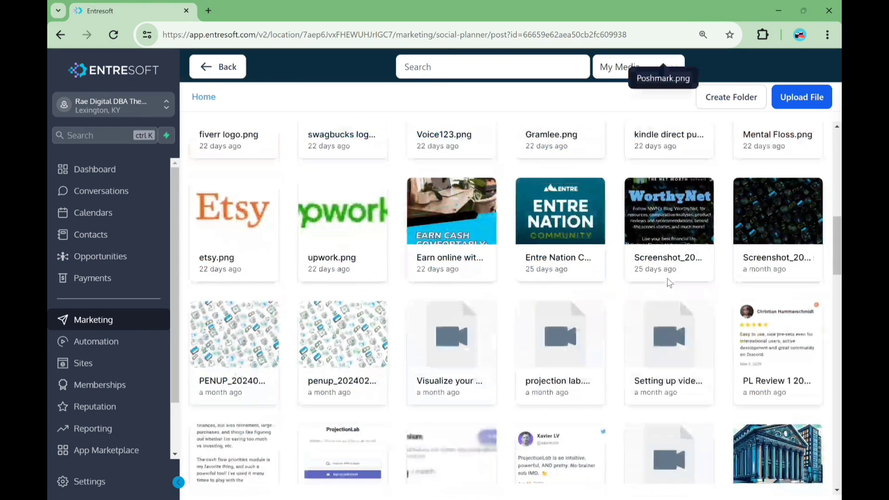
pyautogui.scroll(15, 680, 279)
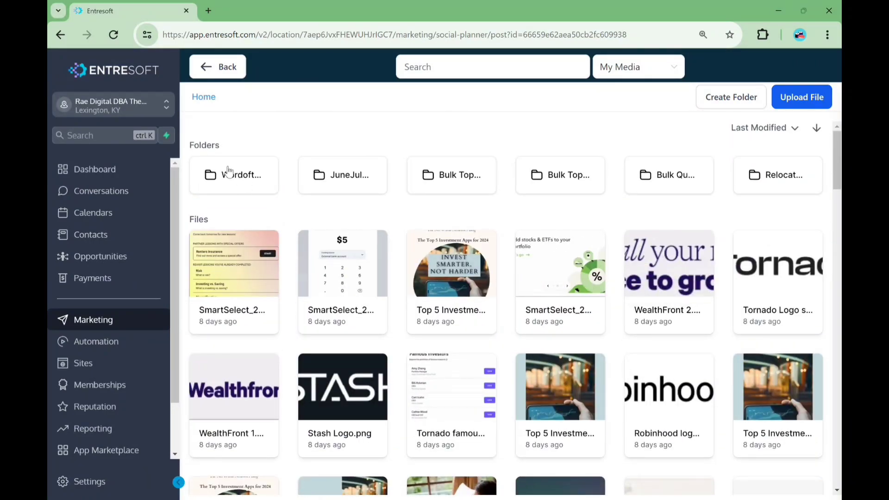
pyautogui.click(354, 175)
# Sort the folder's files by name and attach 45.png to the post
pyautogui.scroll(-10, 433, 233)
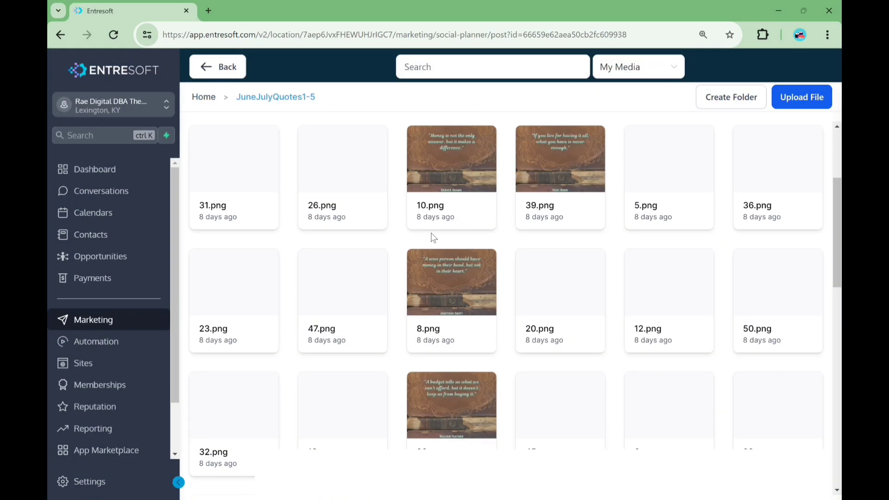
pyautogui.scroll(8, 566, 151)
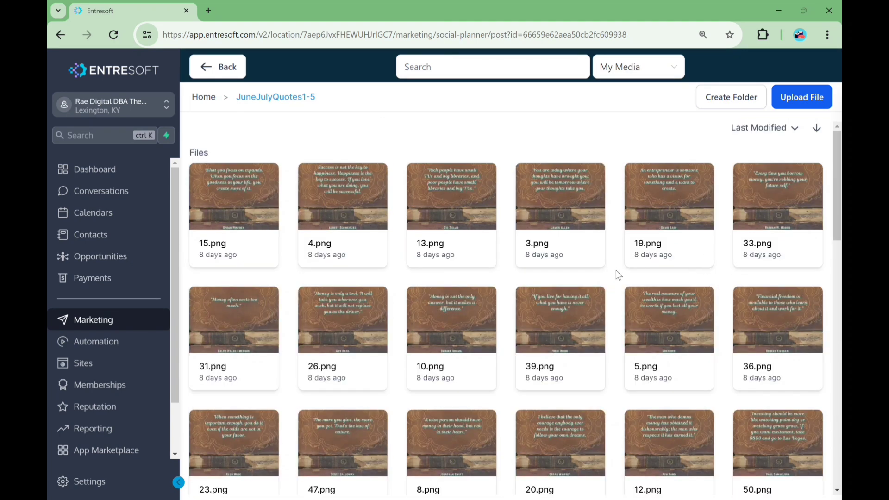
pyautogui.click(792, 129)
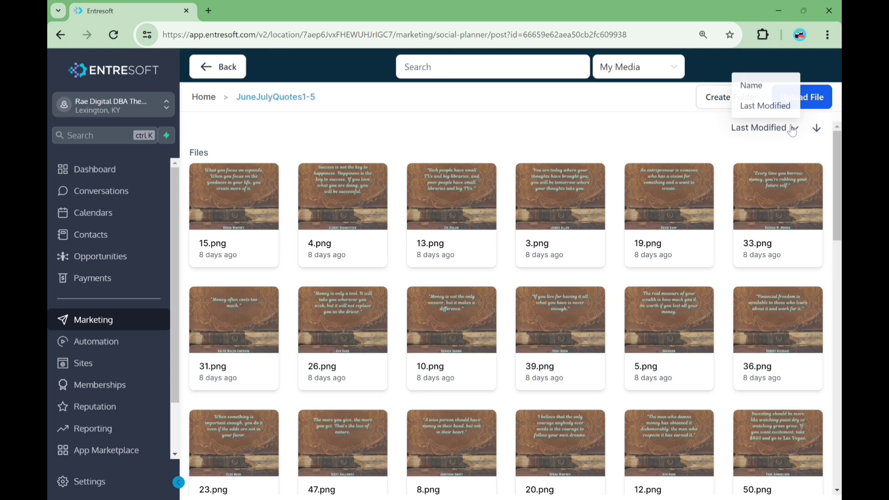
pyautogui.click(757, 88)
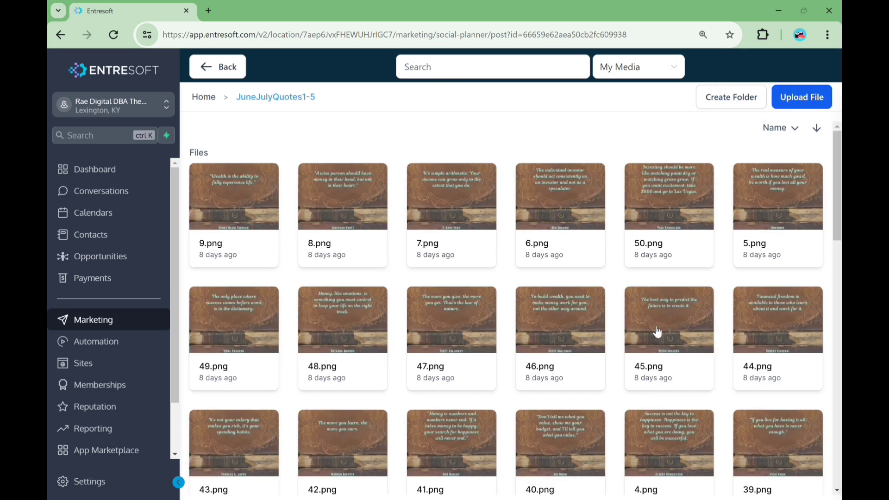
pyautogui.click(662, 333)
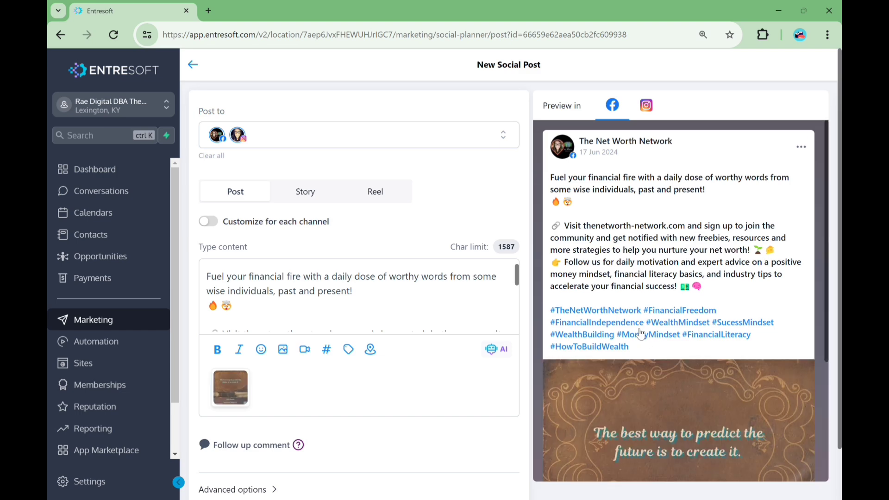
# Schedule the post for June 19, 2024 at 11:00 AM
pyautogui.scroll(-1, 240, 498)
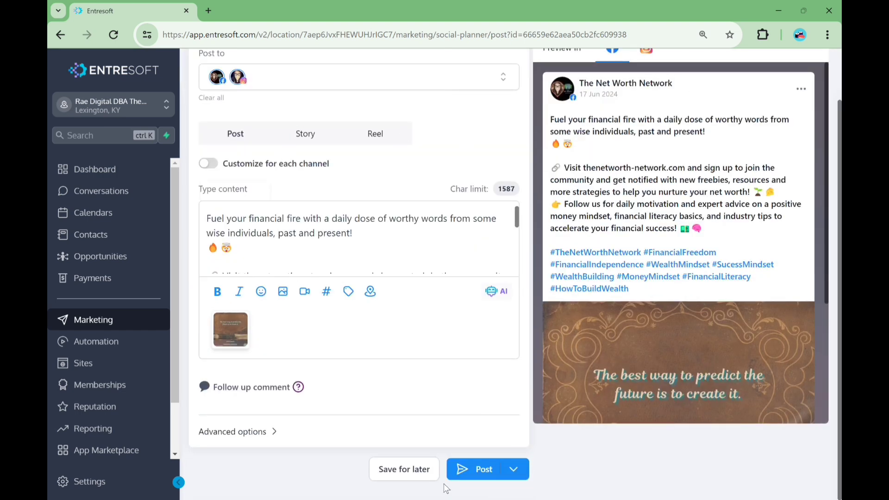
pyautogui.click(527, 473)
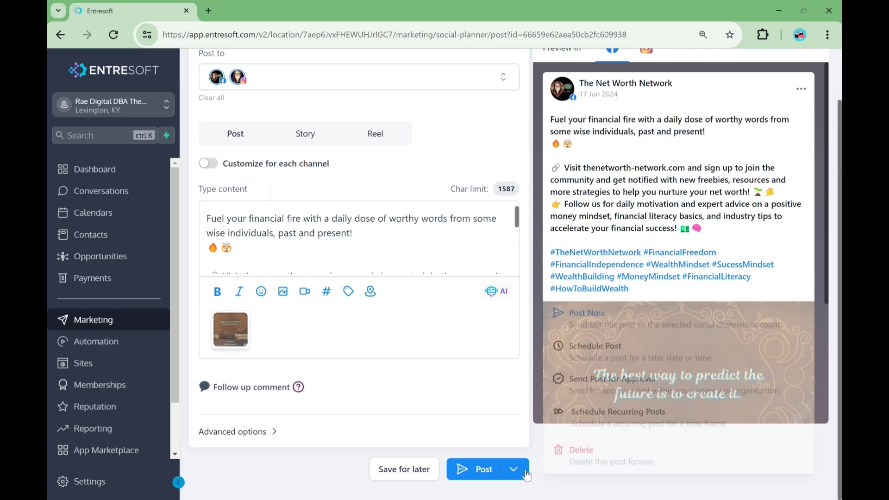
pyautogui.click(607, 352)
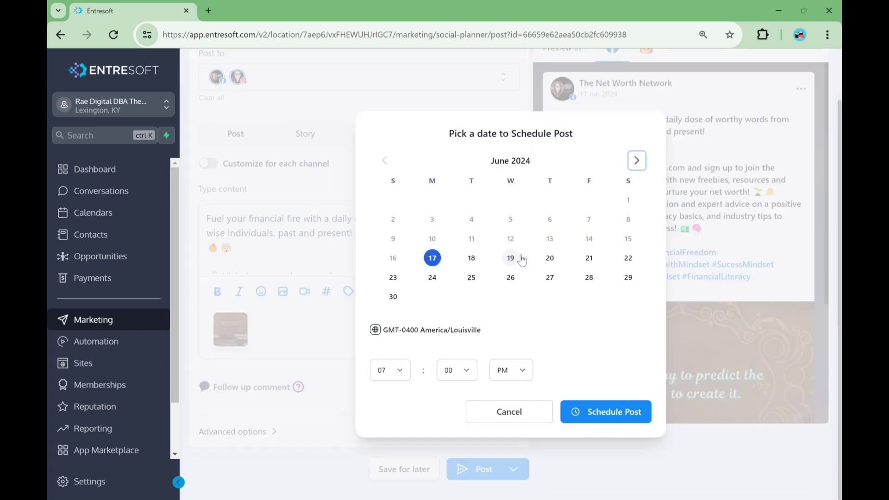
pyautogui.click(511, 258)
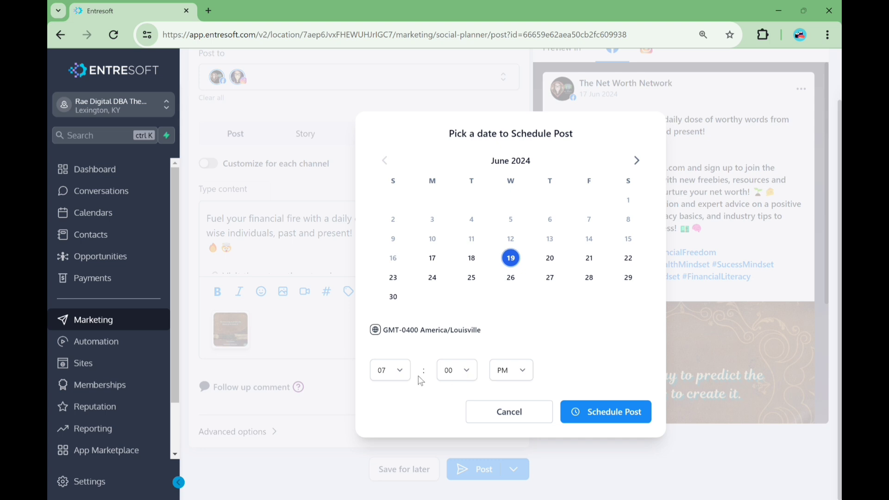
pyautogui.click(403, 372)
pyautogui.click(394, 490)
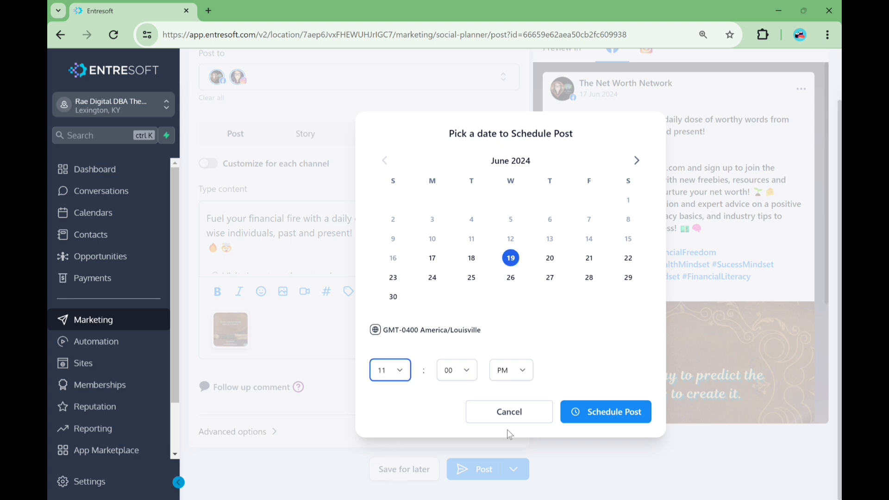
pyautogui.click(524, 373)
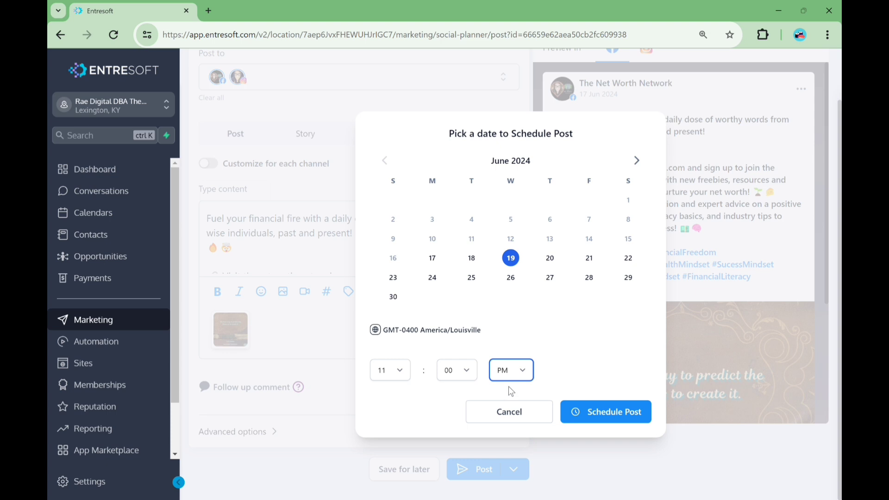
pyautogui.hotkey('shift', 'Tab')
pyautogui.hotkey('shift', 'Tab')
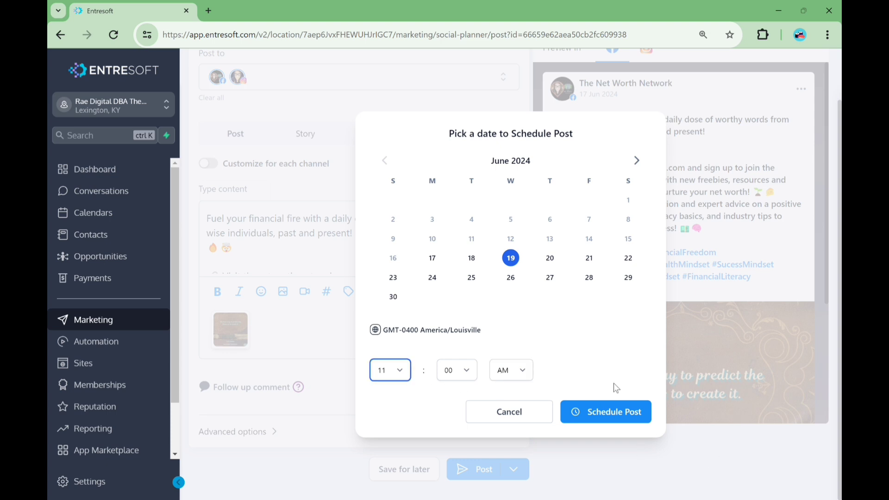
pyautogui.click(626, 416)
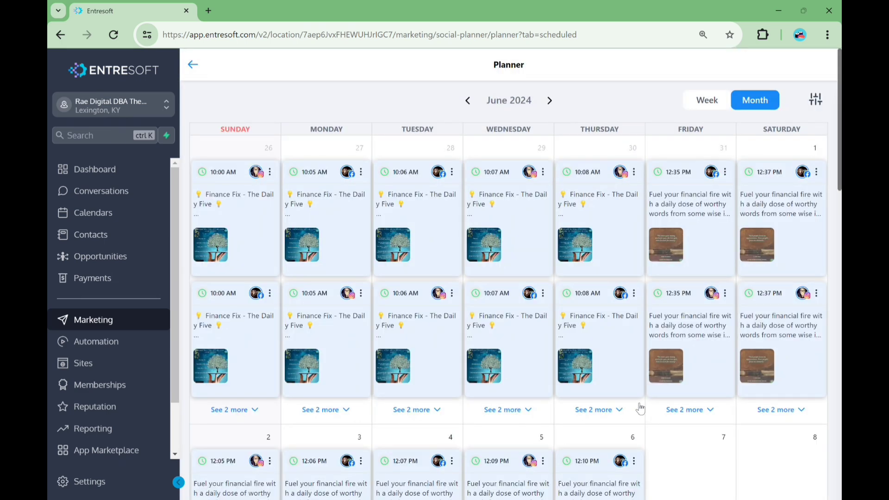
# Schedule the next quote post for June 20, 2024 at 12:02 PM
pyautogui.scroll(-15, 640, 409)
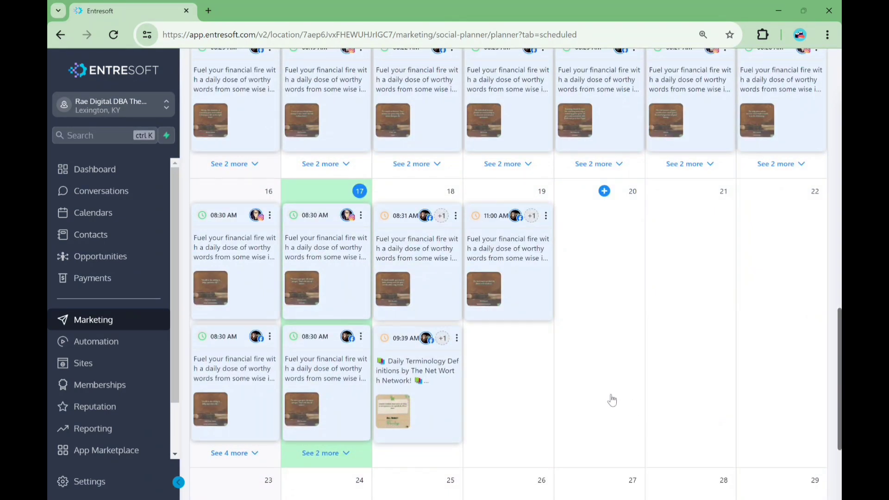
pyautogui.scroll(-3, 612, 400)
pyautogui.scroll(2, 484, 203)
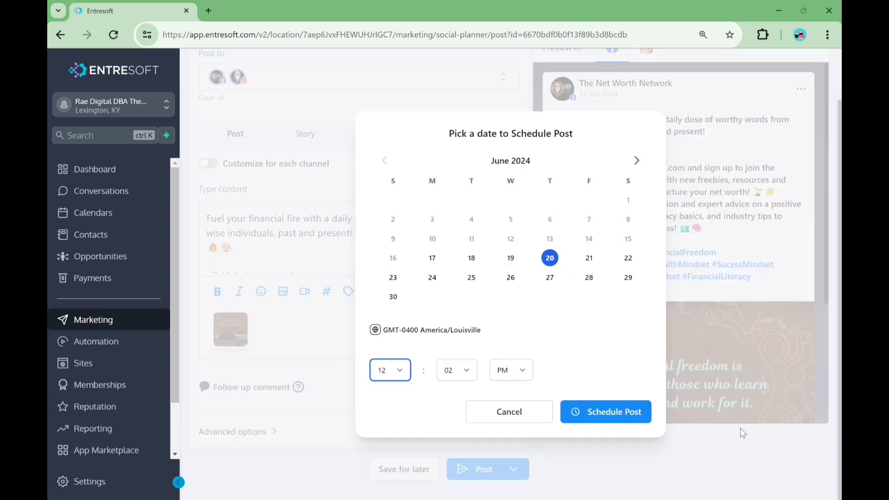
pyautogui.click(604, 416)
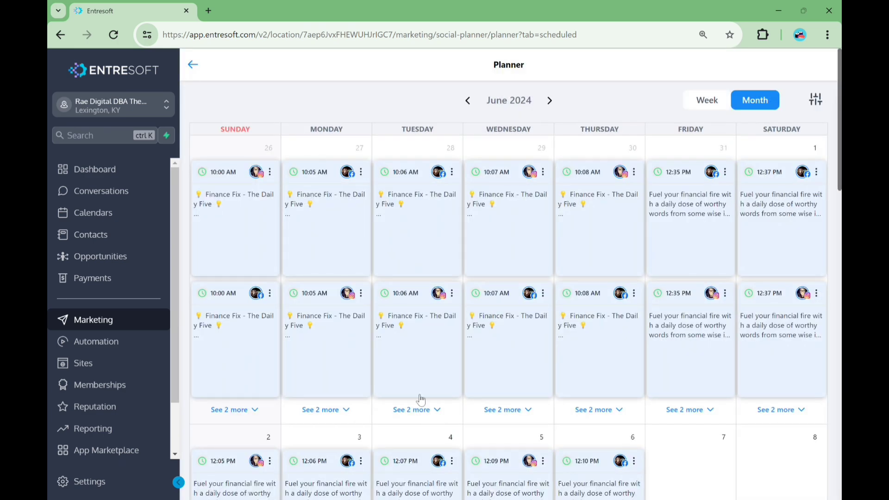
# Clone the June 20 quote post in the planner
pyautogui.scroll(-6, 505, 358)
pyautogui.scroll(-5, 506, 357)
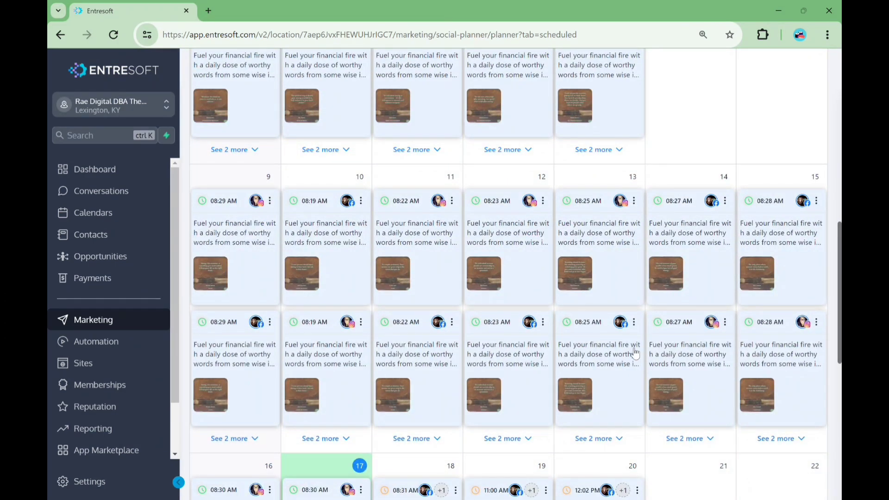
pyautogui.scroll(-4, 632, 354)
pyautogui.scroll(-2, 618, 359)
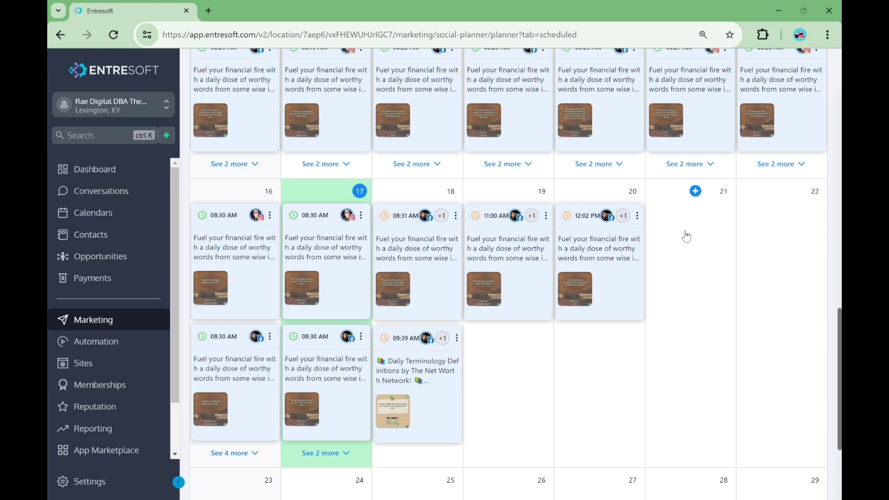
pyautogui.click(638, 217)
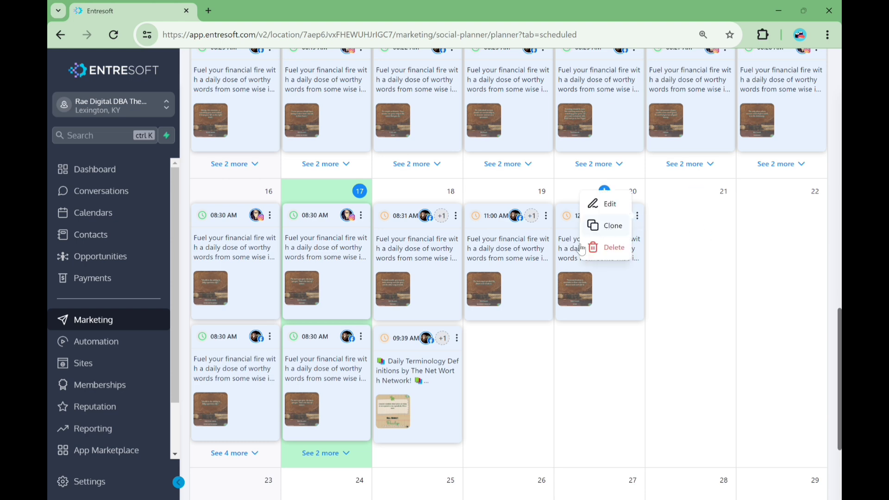
pyautogui.click(607, 228)
# Try setting the cloned post to recur every 7 days, then cancel the recurring schedule
pyautogui.scroll(-1, 509, 422)
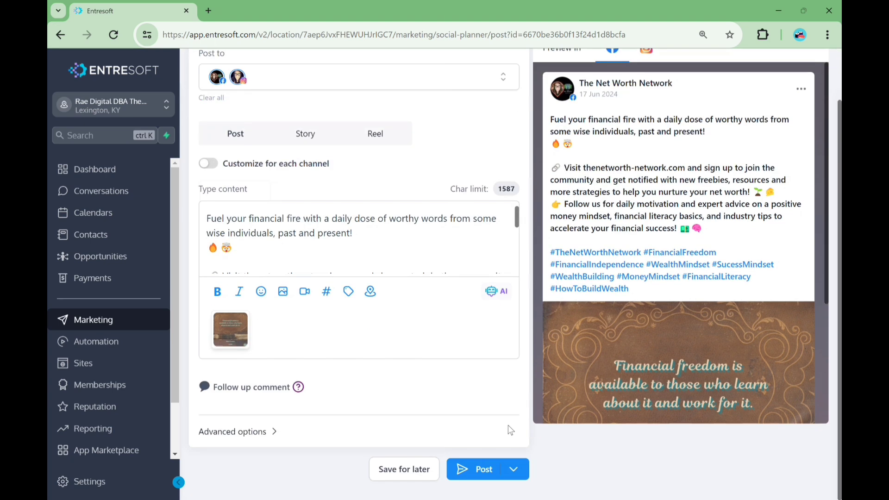
pyautogui.click(514, 470)
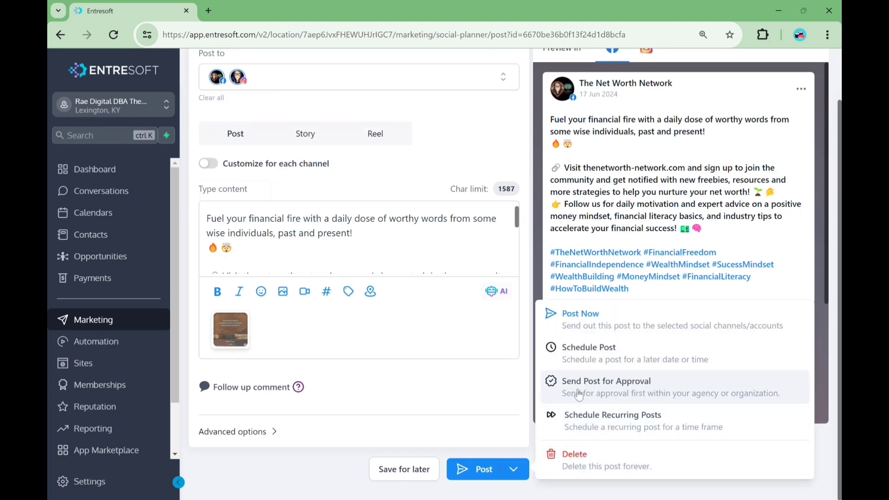
pyautogui.click(608, 425)
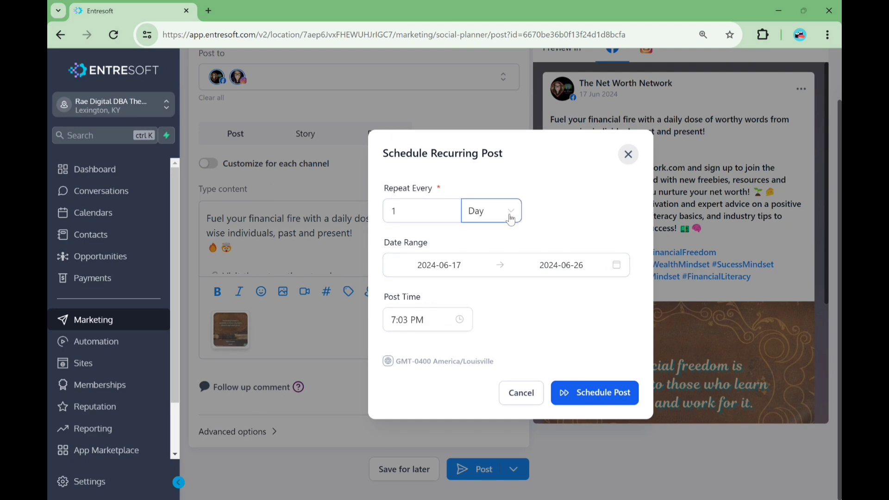
pyautogui.click(449, 220)
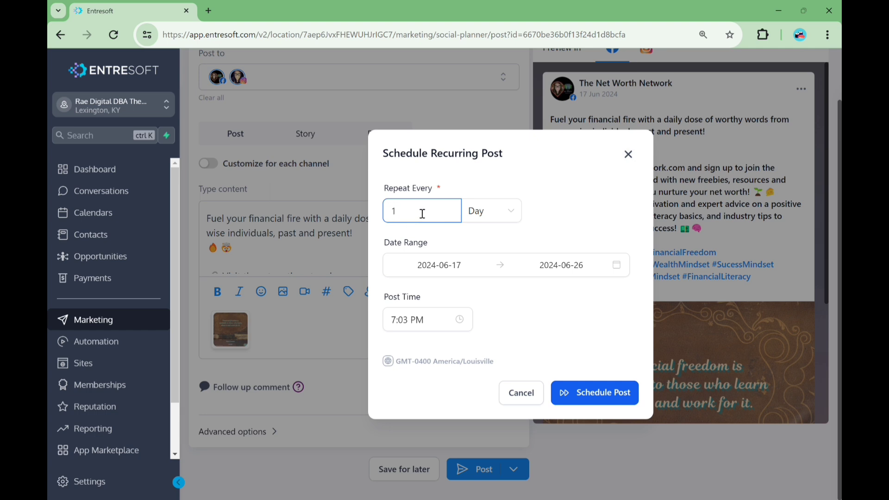
pyautogui.press('BackSpace')
pyautogui.write('7')
pyautogui.click(521, 394)
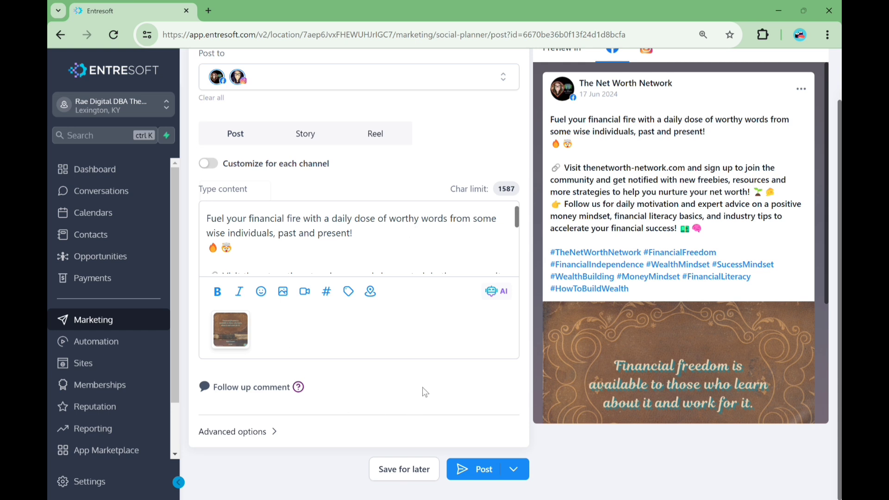
pyautogui.scroll(2, 425, 393)
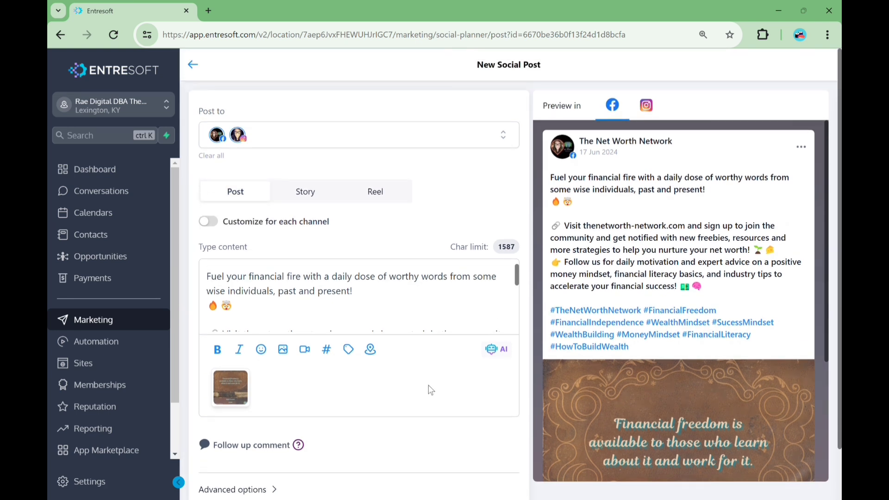